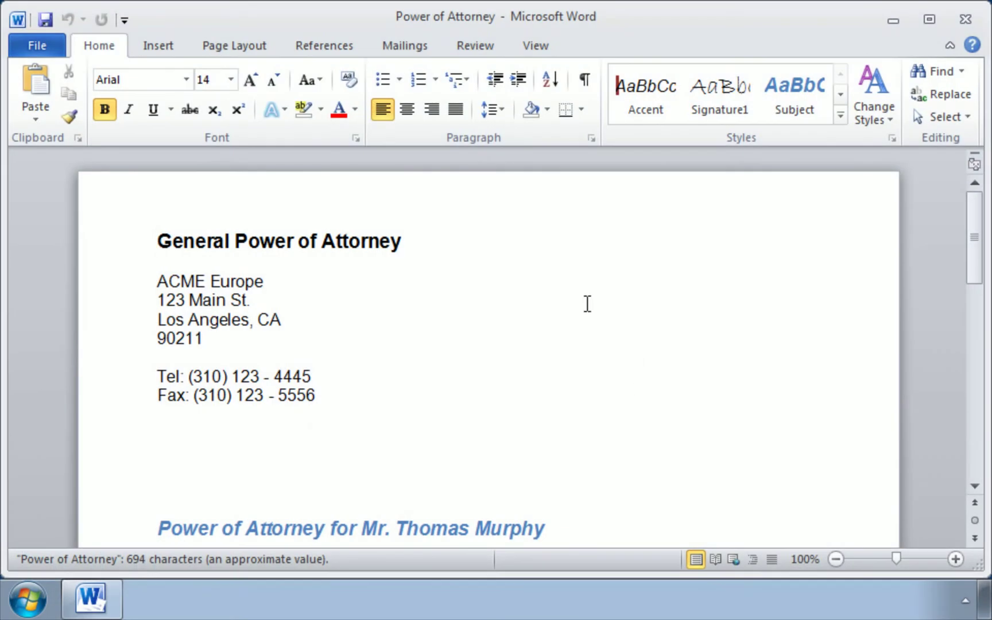
# Preview the Subject style on the document heading
pyautogui.scroll(-2, 563, 368)
pyautogui.scroll(-5, 563, 368)
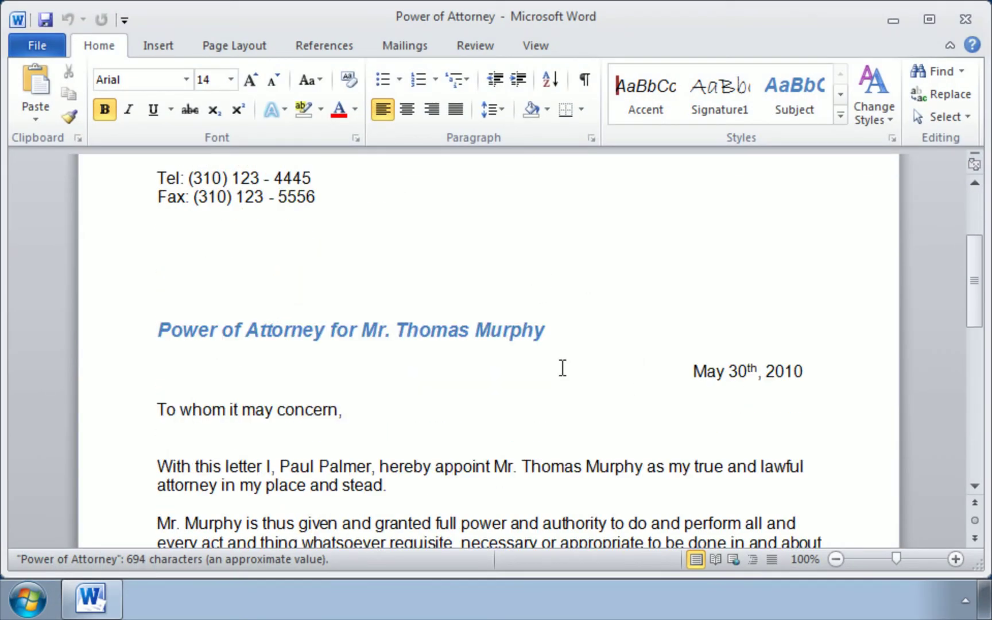
pyautogui.scroll(3, 563, 368)
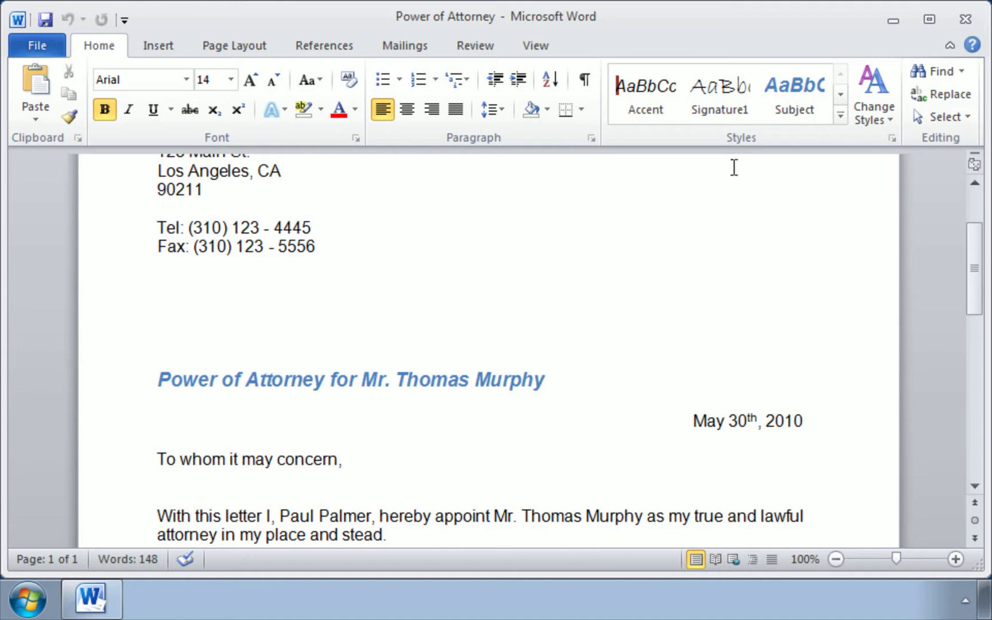
pyautogui.click(792, 110)
pyautogui.scroll(-2, 665, 284)
pyautogui.click(802, 113)
# Edit the Accent style so it is available to new documents based on this template
pyautogui.rightClick(646, 105)
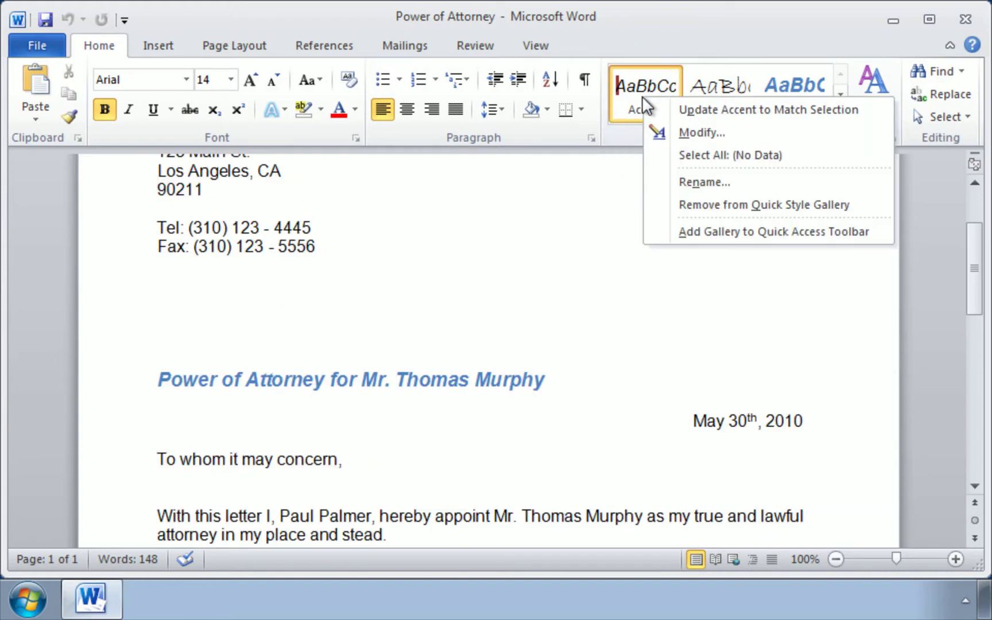
pyautogui.click(658, 135)
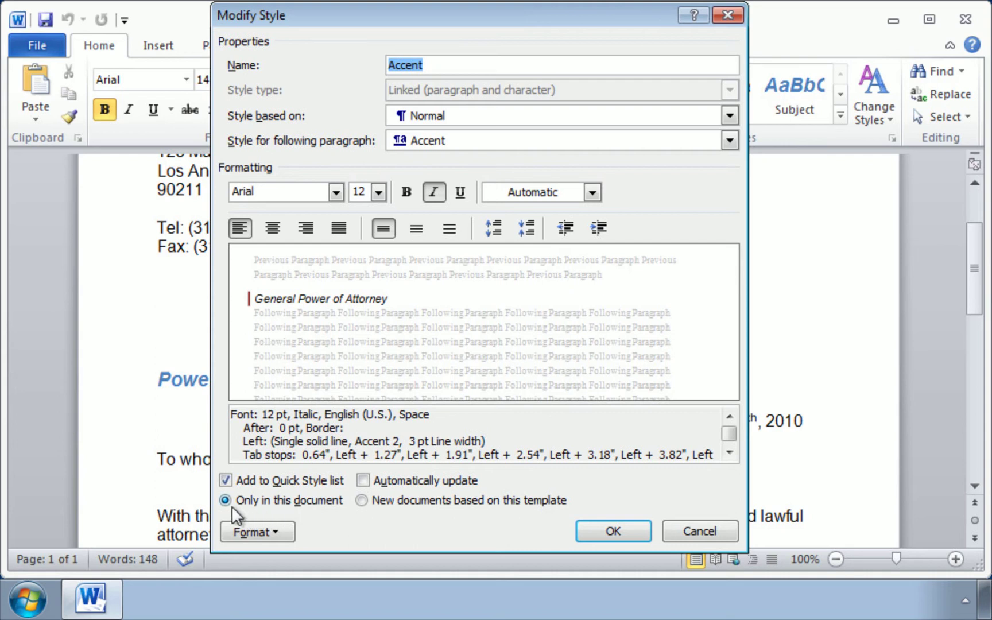
pyautogui.click(362, 501)
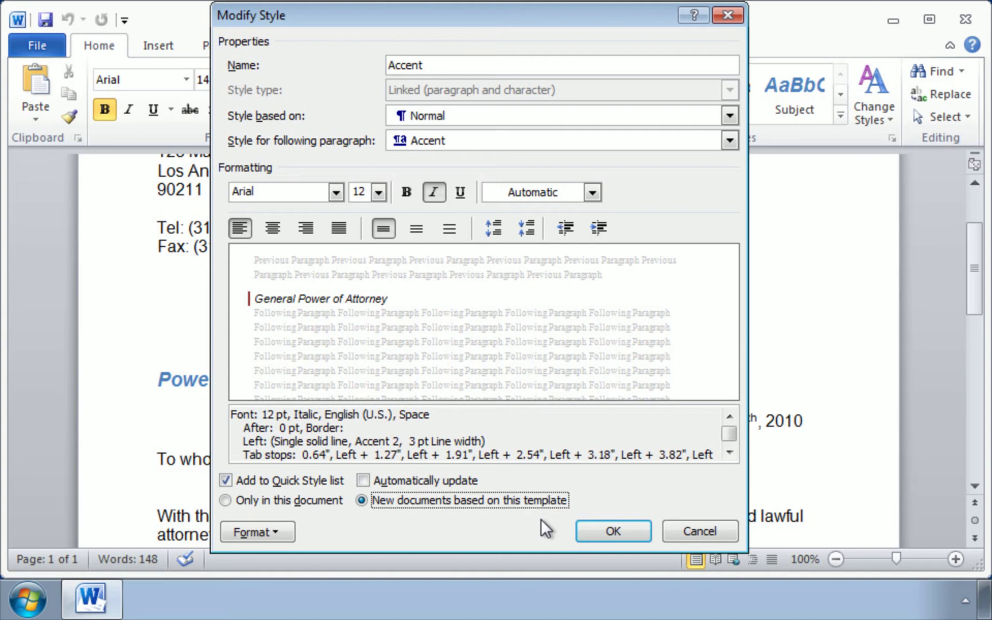
# Save the Accent change and make Signature1 available to new template-based documents
pyautogui.click(617, 532)
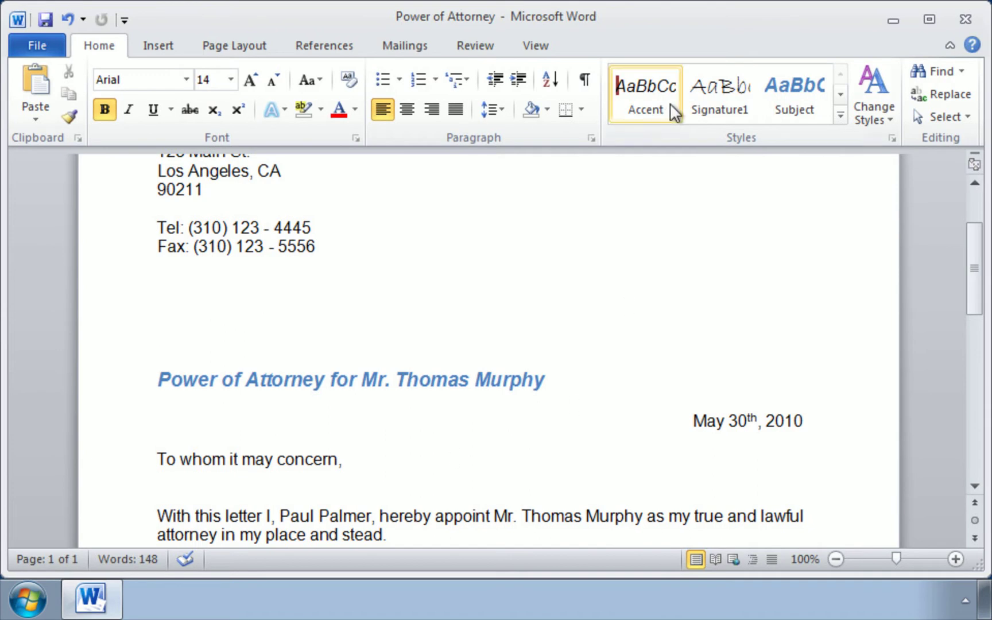
pyautogui.rightClick(731, 109)
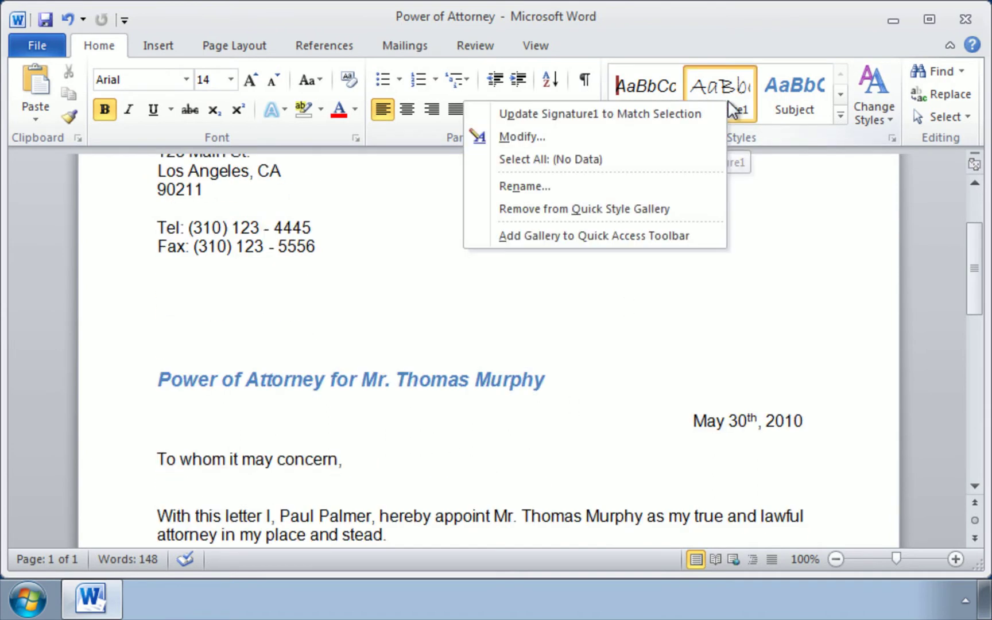
pyautogui.click(678, 140)
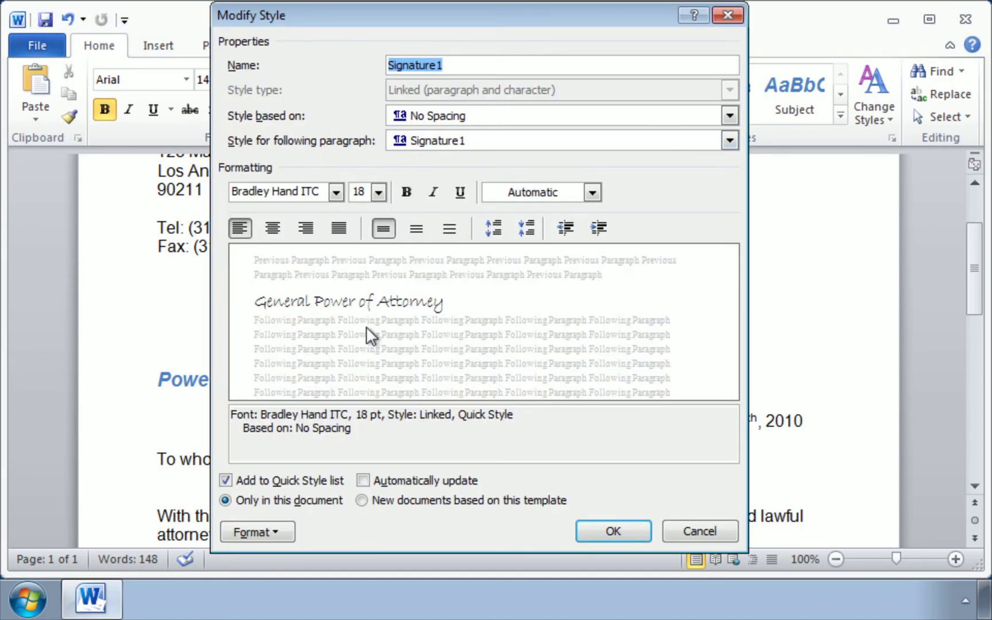
pyautogui.click(362, 501)
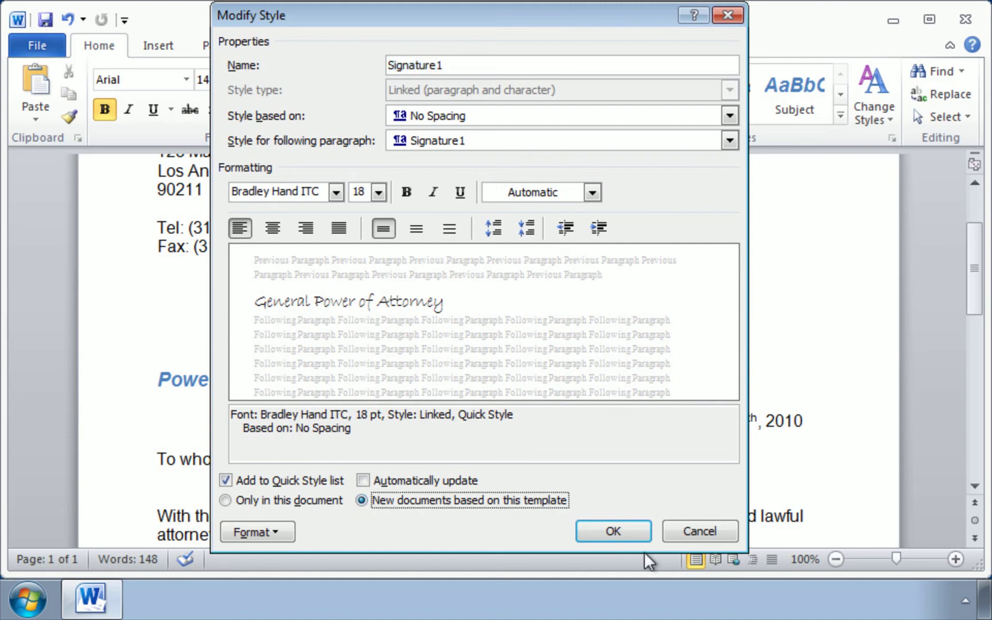
pyautogui.click(637, 535)
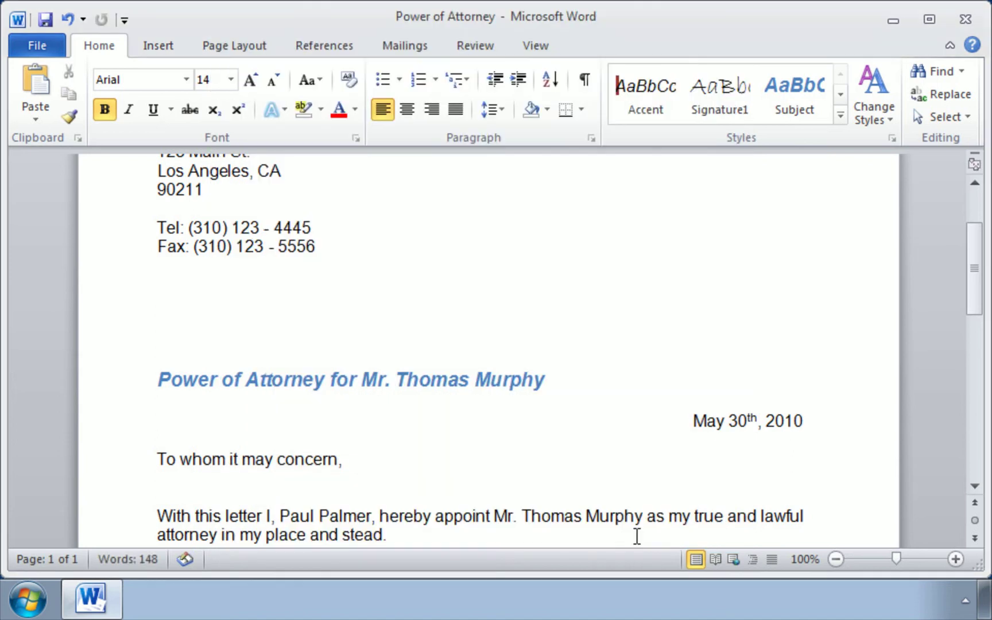
# Make the Subject style available to new documents based on this template
pyautogui.rightClick(806, 91)
pyautogui.click(760, 125)
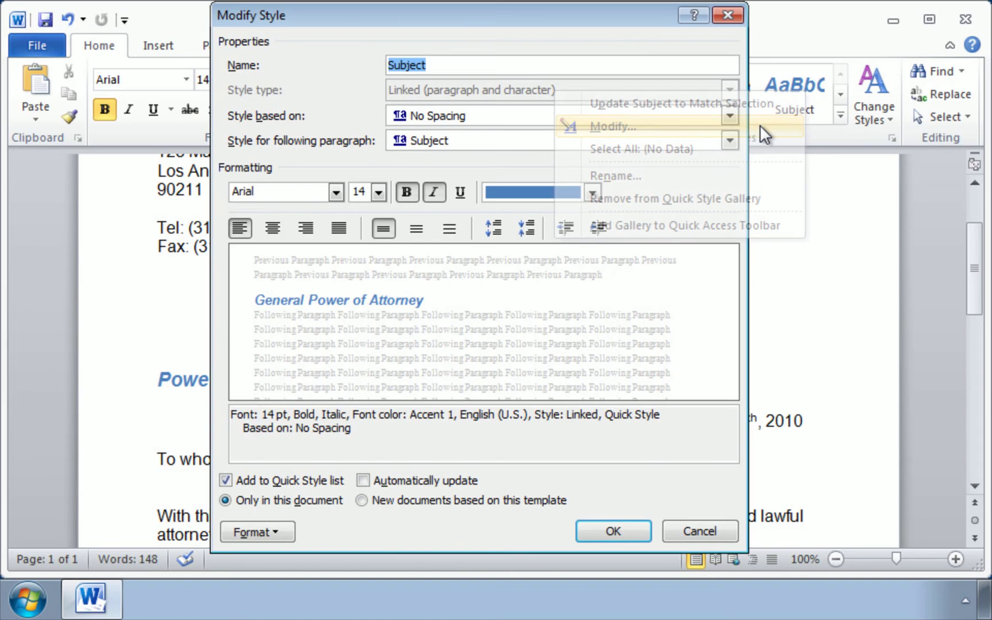
pyautogui.click(373, 504)
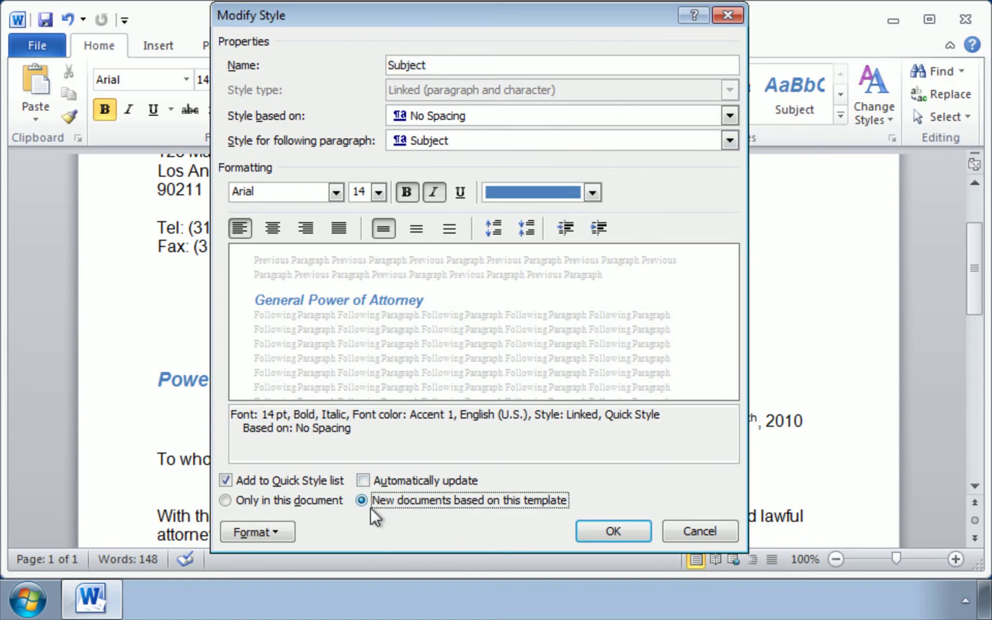
pyautogui.click(613, 532)
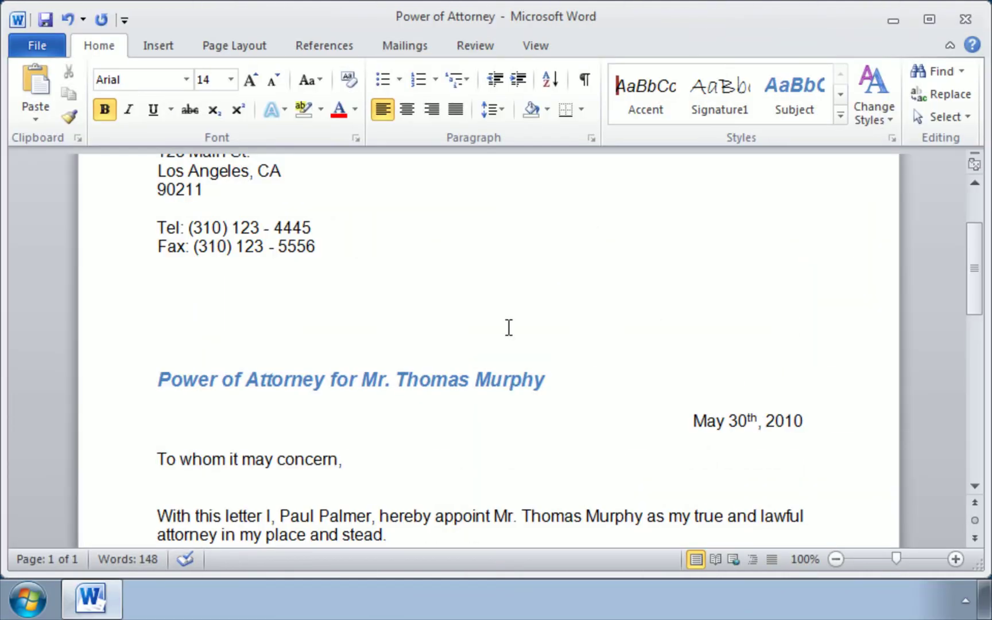
# Open 'Power of Attorney -Template' from the Documents library
pyautogui.scroll(2, 509, 327)
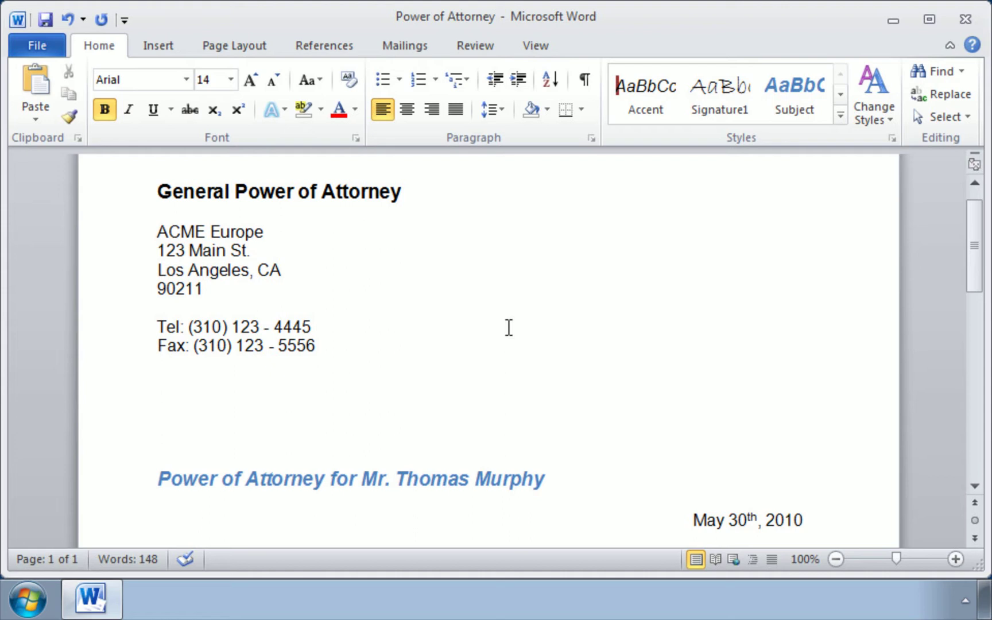
pyautogui.click(55, 47)
pyautogui.click(63, 134)
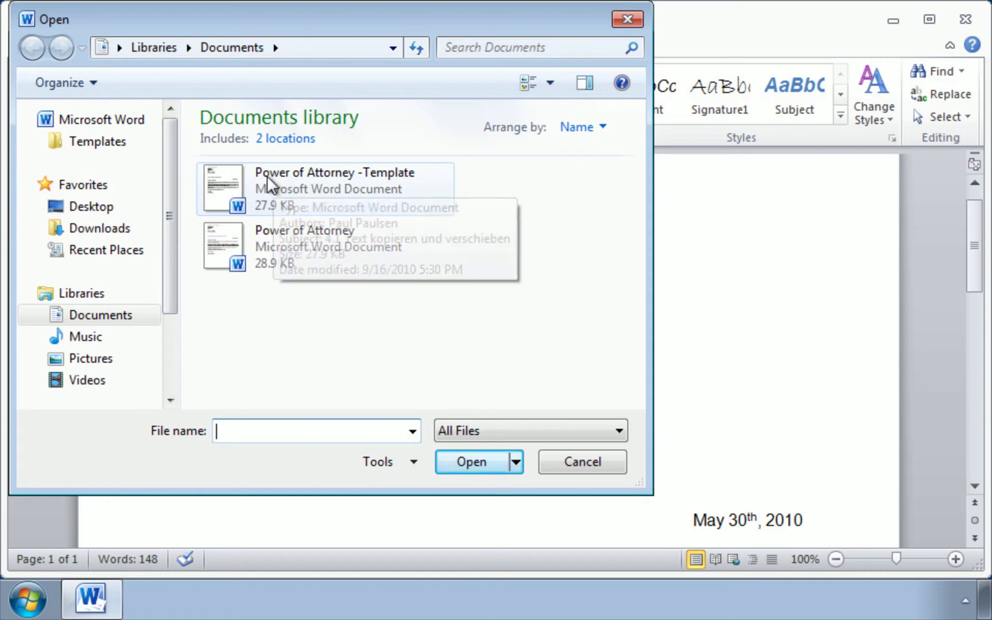
pyautogui.doubleClick(403, 180)
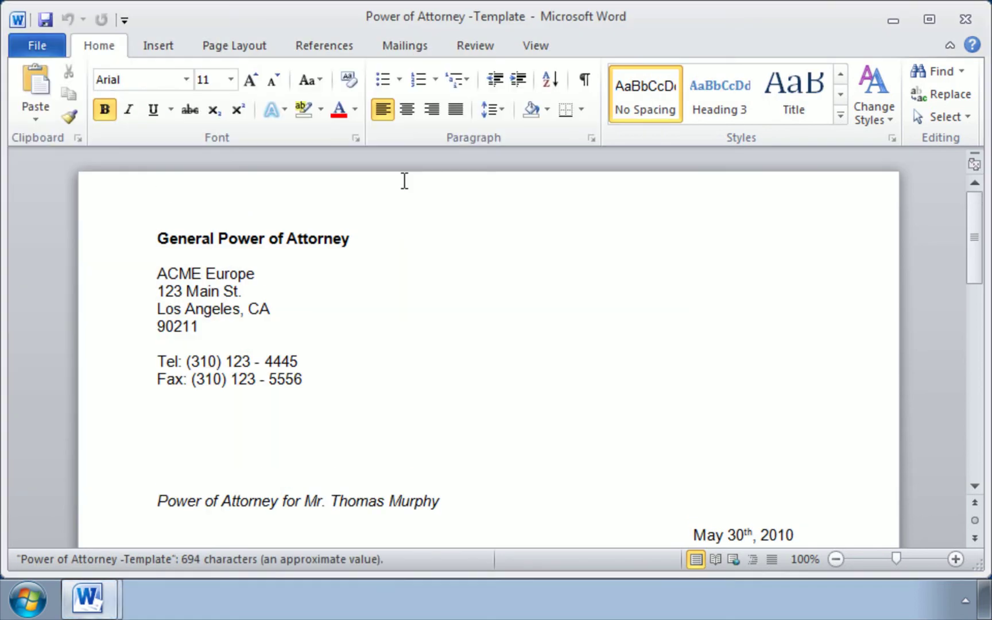
pyautogui.scroll(-5, 534, 362)
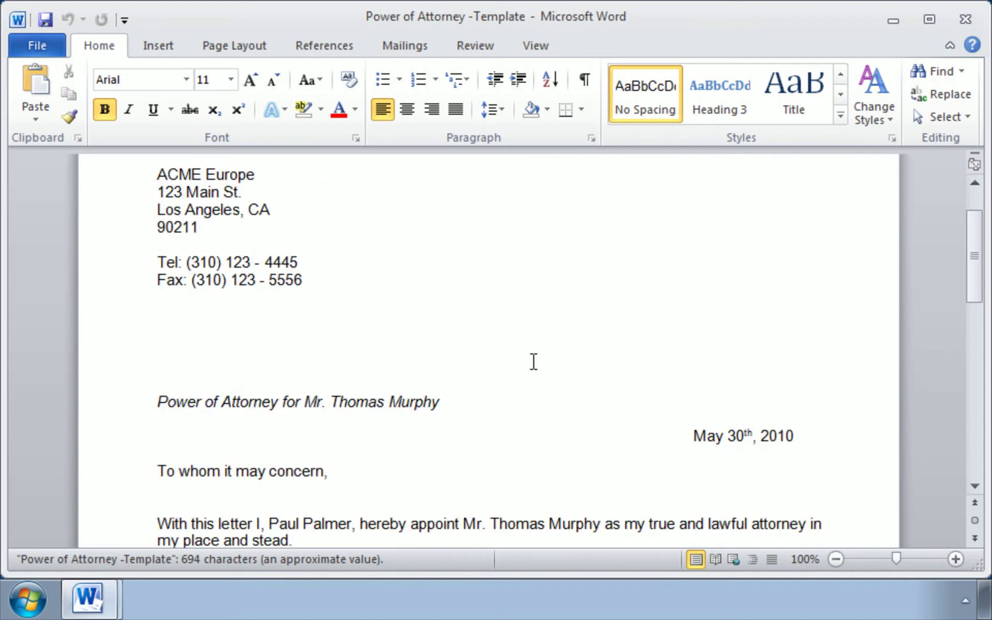
pyautogui.scroll(-2, 533, 361)
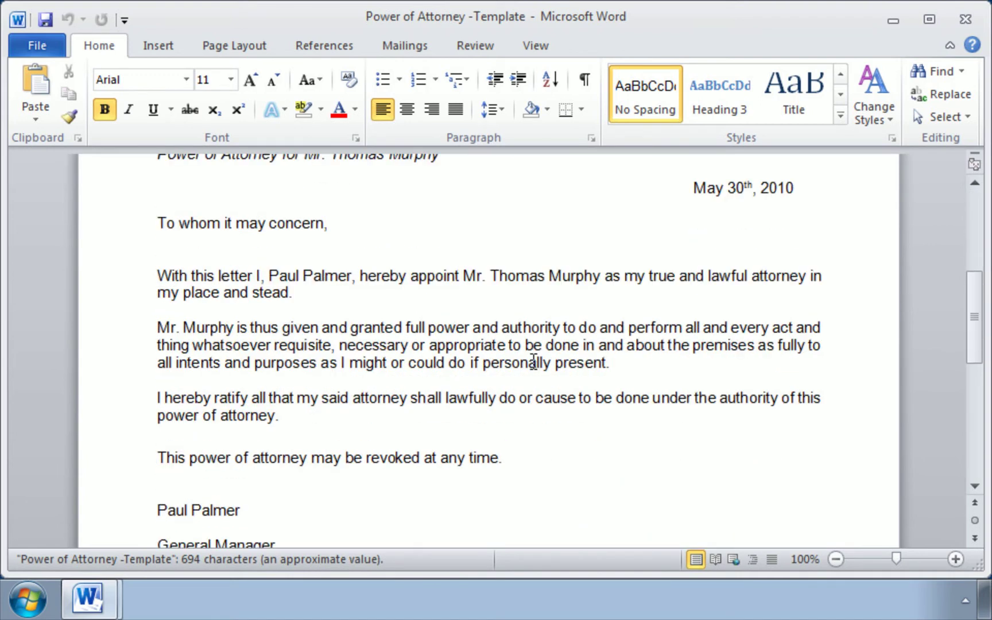
pyautogui.scroll(2, 533, 362)
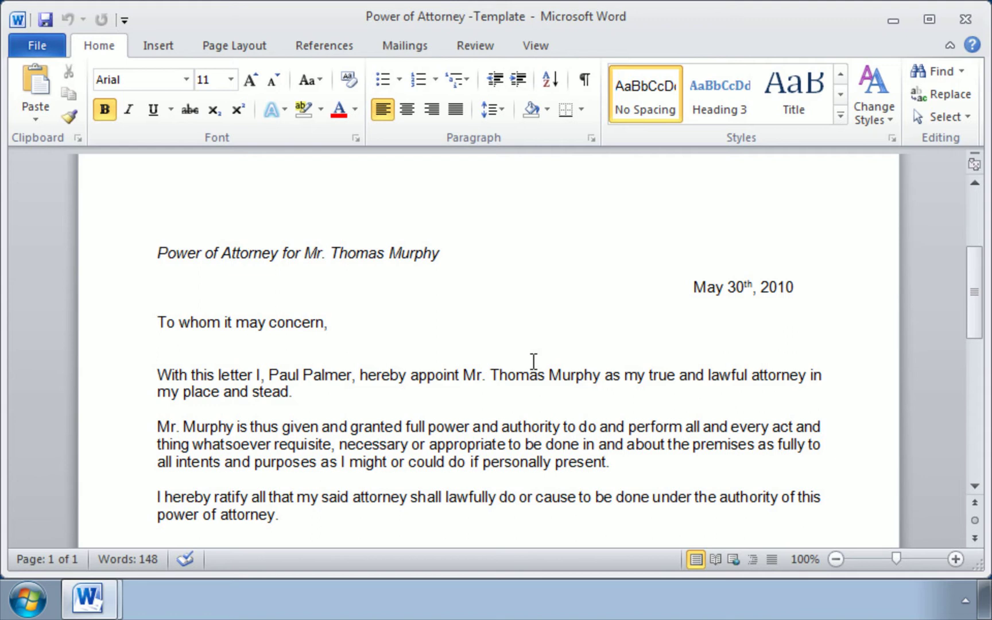
pyautogui.scroll(2, 533, 362)
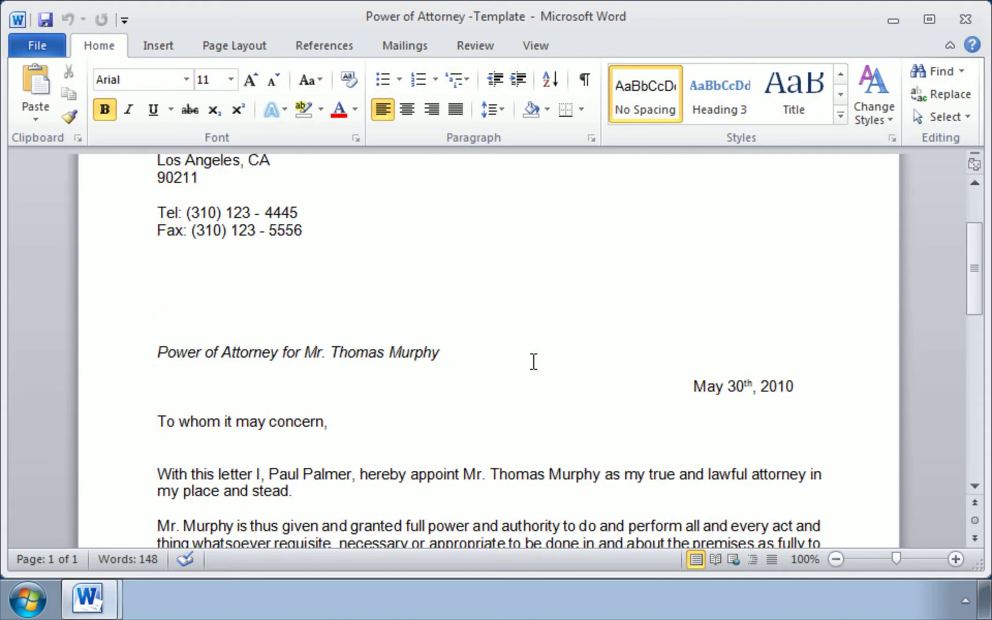
pyautogui.scroll(2, 534, 361)
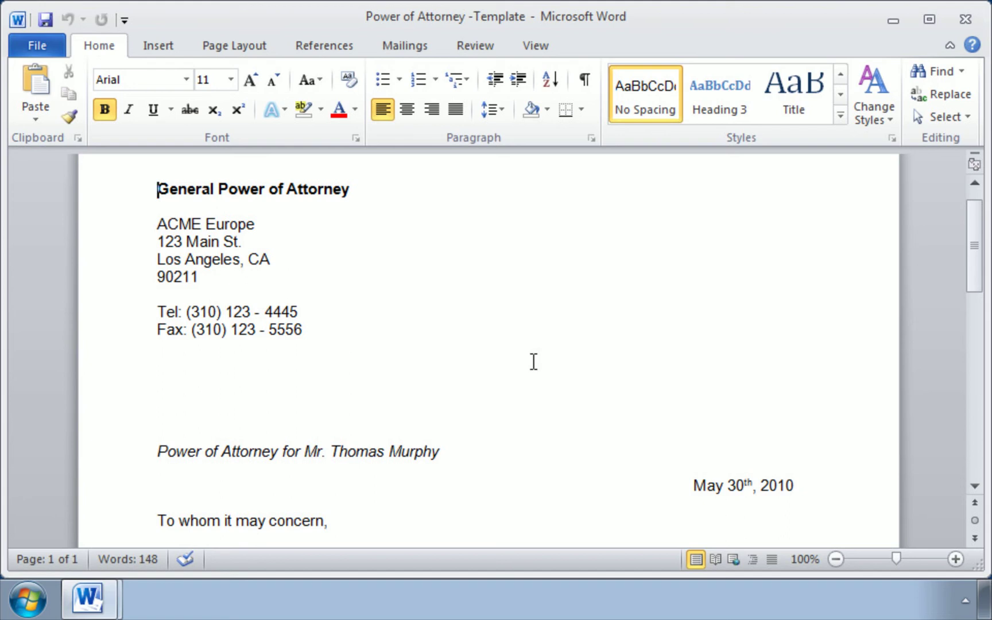
pyautogui.scroll(-2, 533, 362)
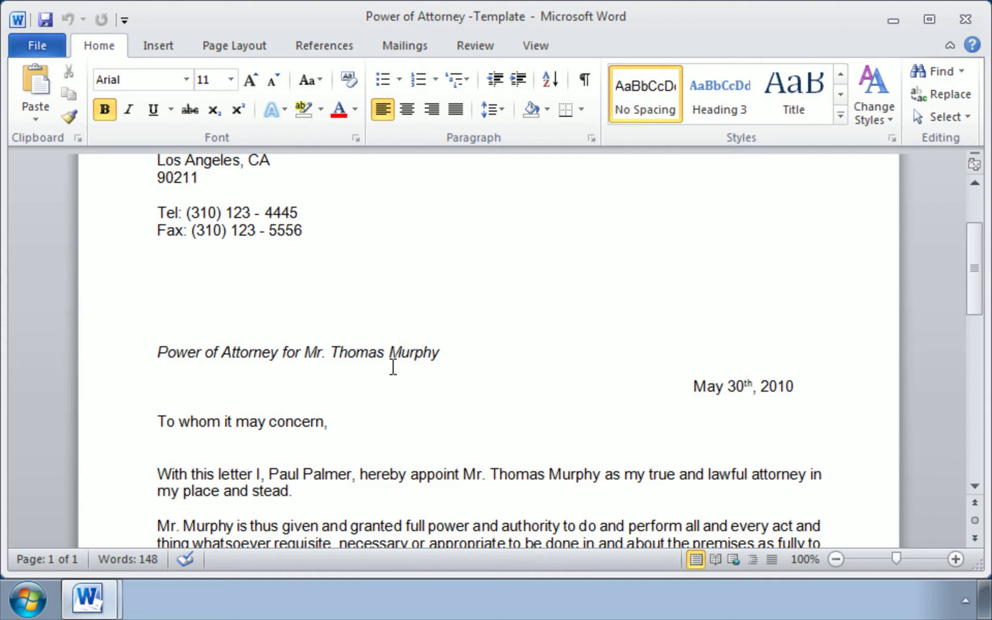
pyautogui.click(125, 359)
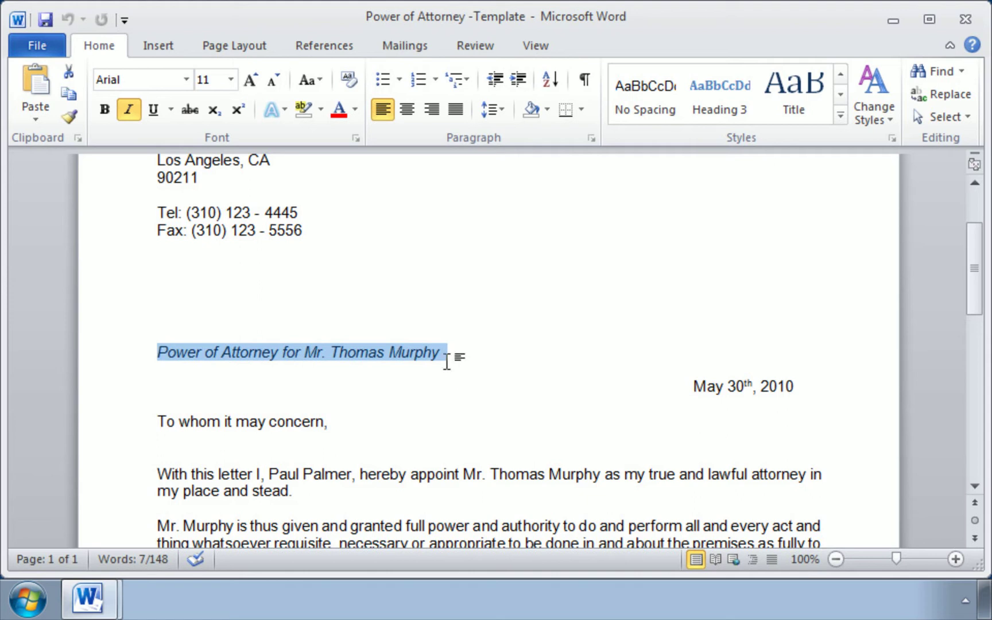
pyautogui.scroll(1, 294, 459)
pyautogui.click(374, 352)
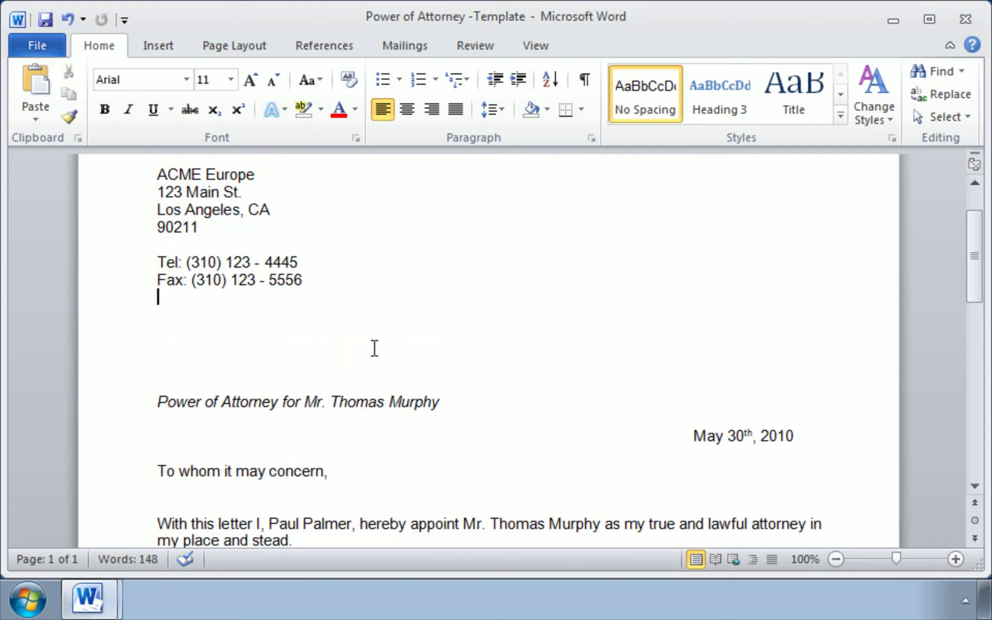
# Undo the last change, then show the Styles pane and the Manage Styles dialog
pyautogui.hotkey('ctrl', 'z')
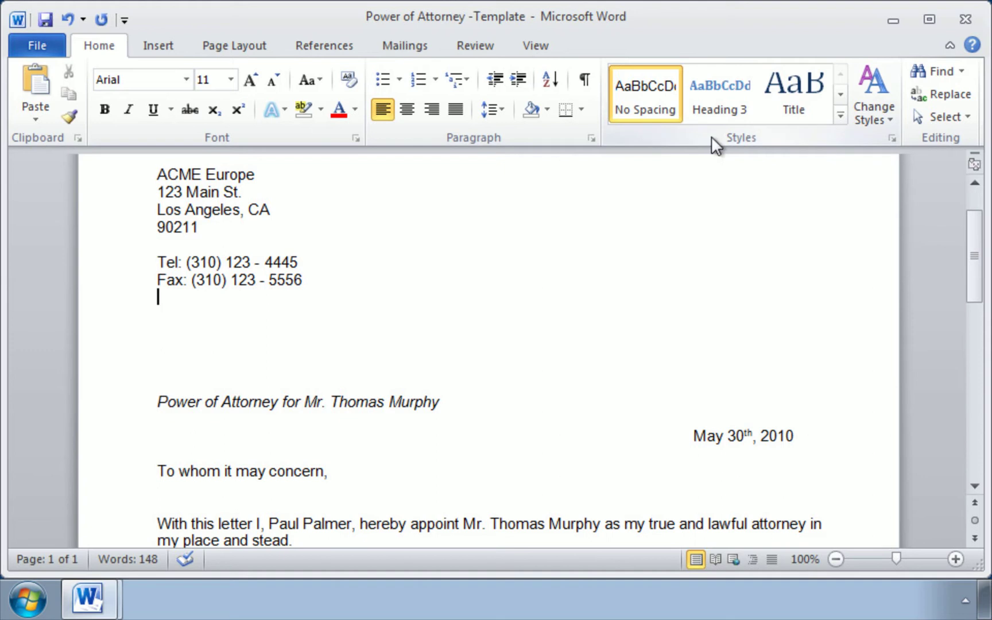
pyautogui.click(893, 137)
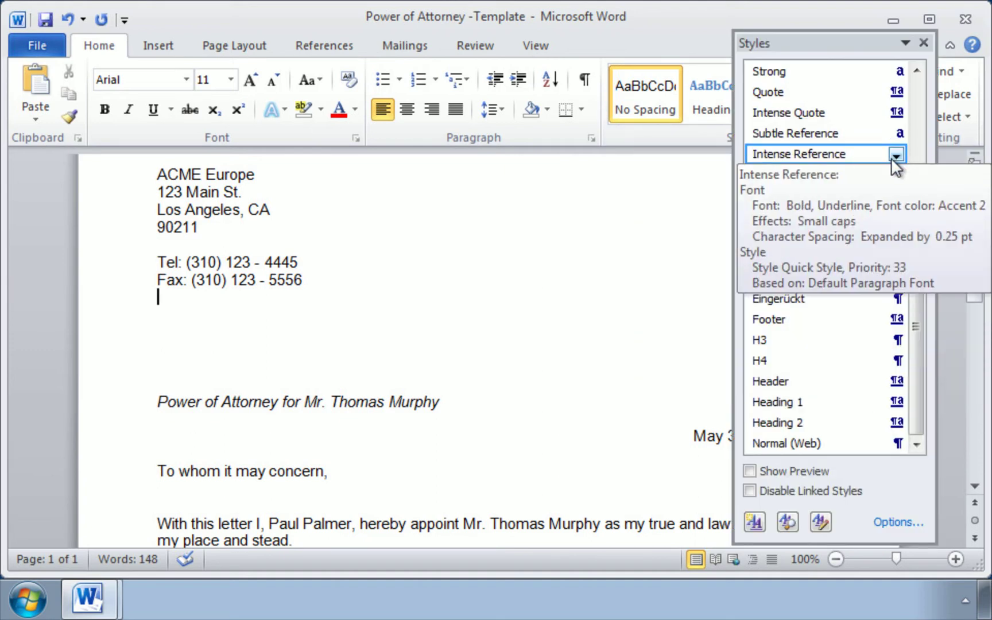
pyautogui.click(822, 521)
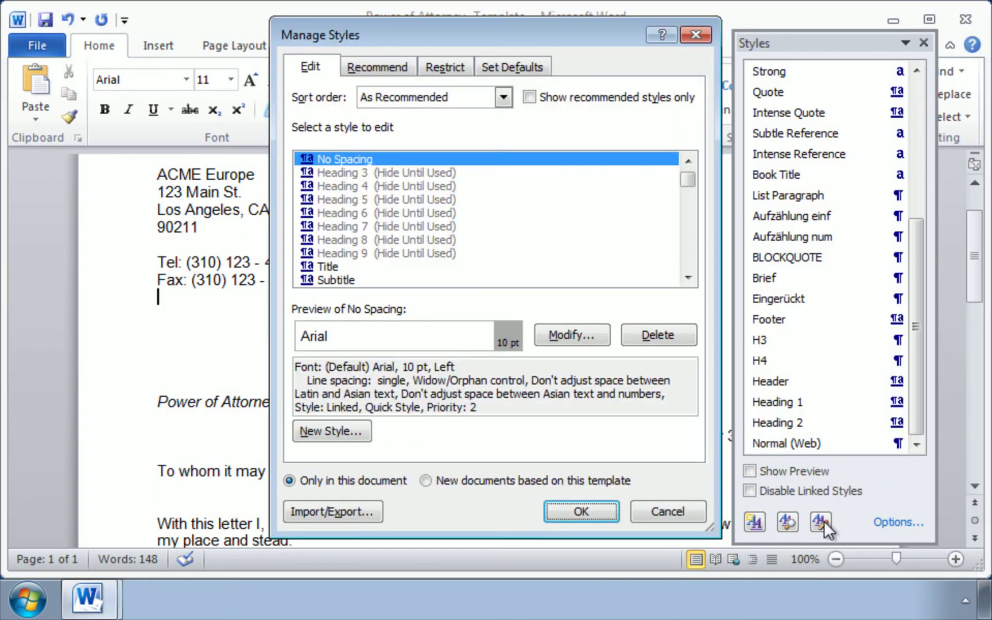
# Open the Organizer comparing the template's styles with Normal.dotm's styles
pyautogui.click(352, 517)
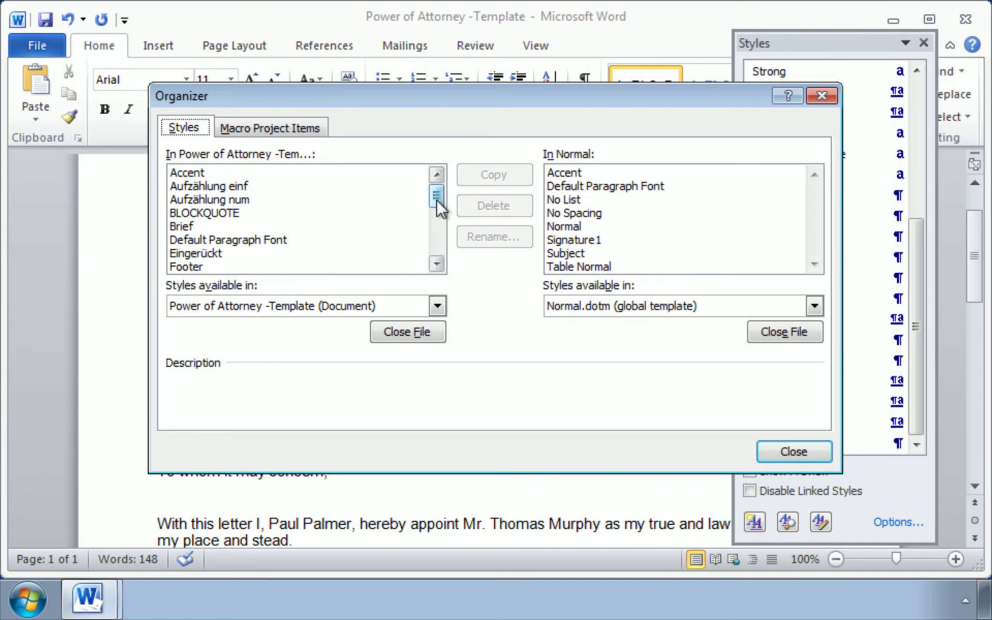
pyautogui.moveTo(437, 199); pyautogui.dragTo(436, 237)
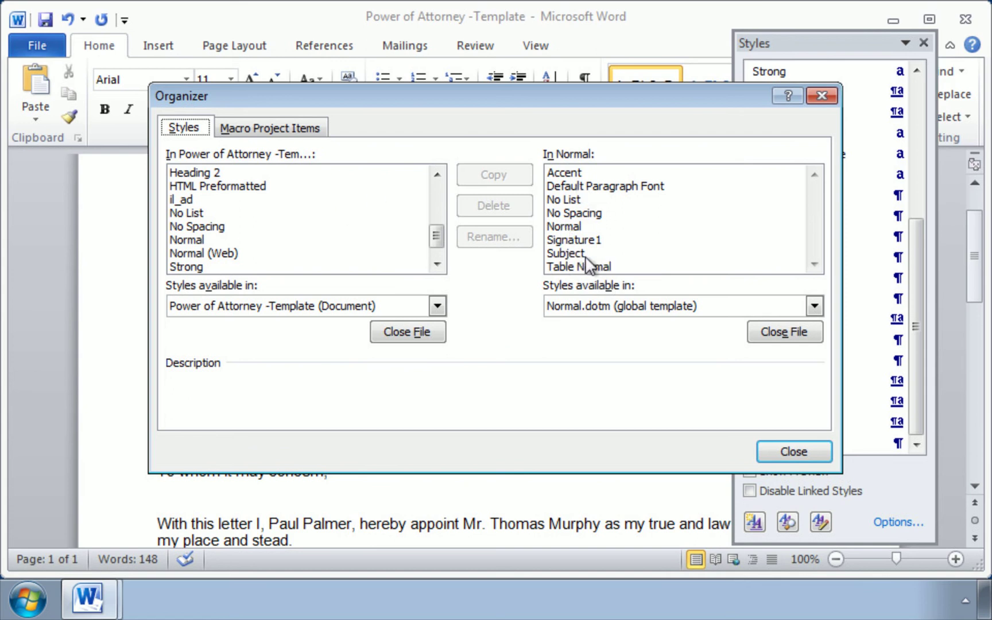
# Copy the Accent, Signature1 and Subject styles from Normal.dotm into the Power of Attorney template
pyautogui.click(368, 224)
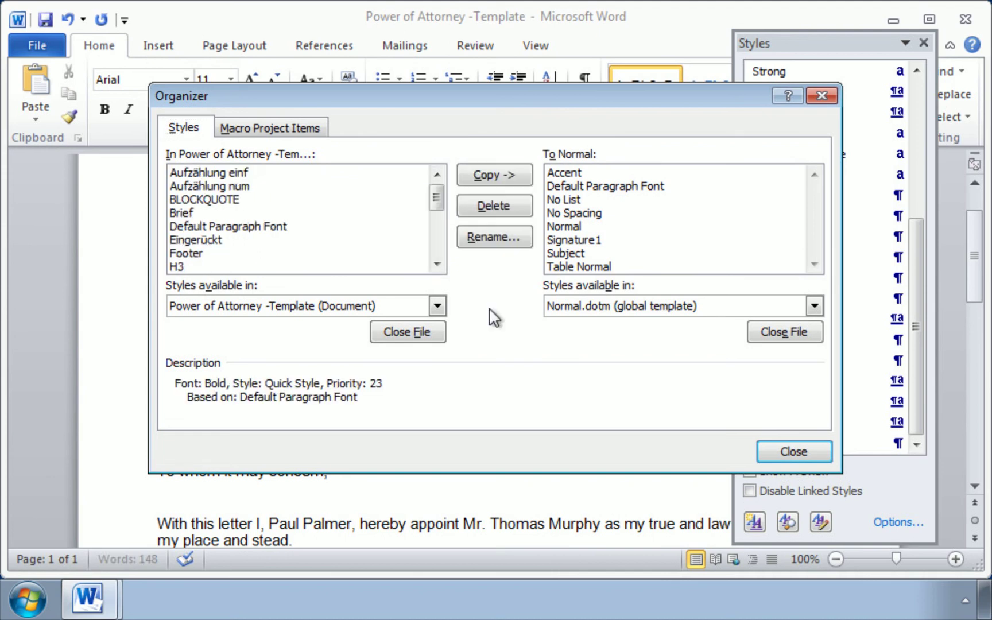
pyautogui.click(571, 173)
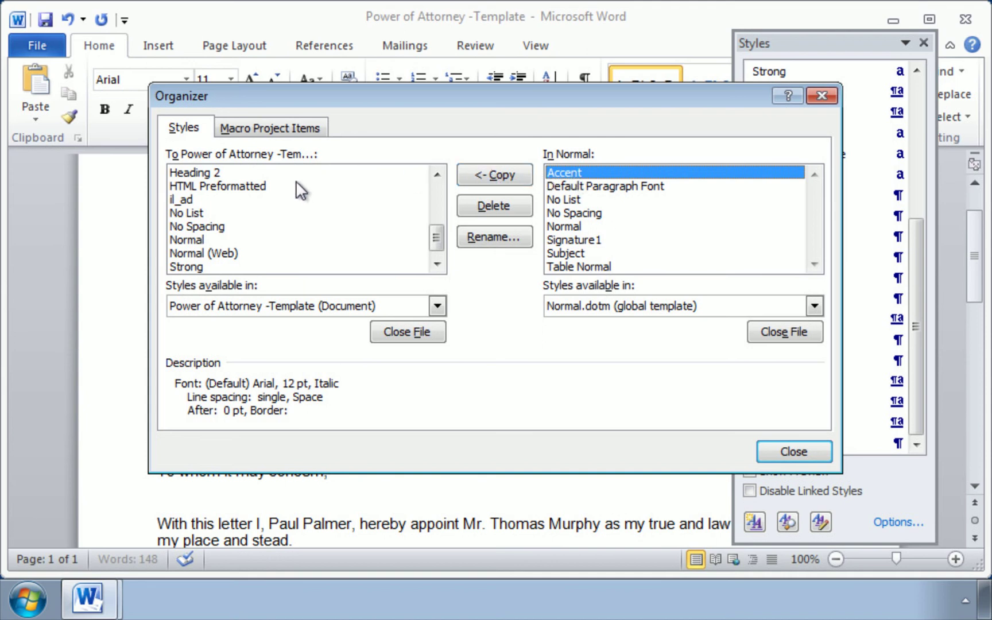
pyautogui.click(506, 175)
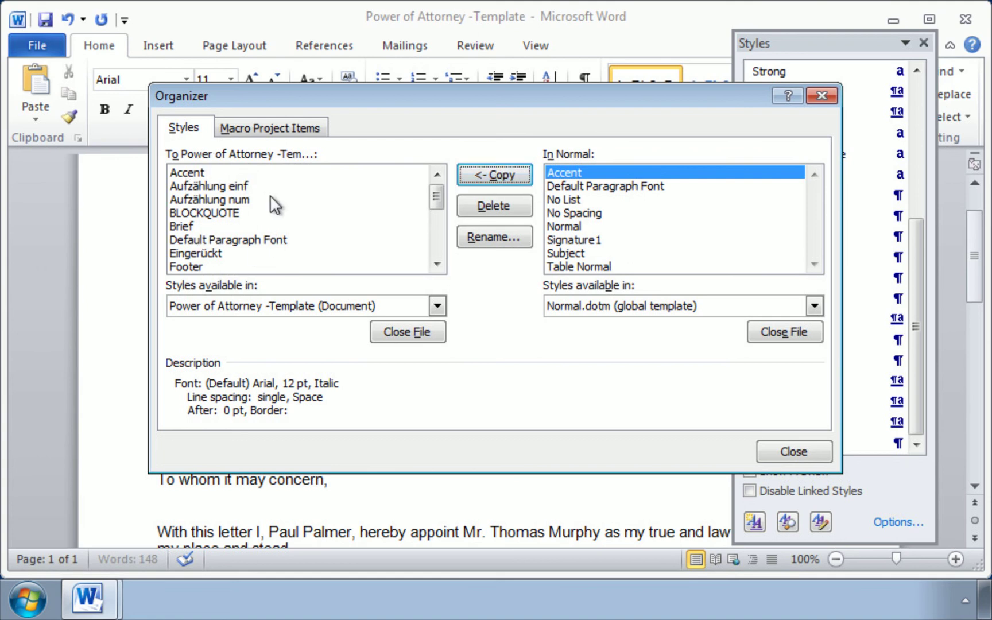
pyautogui.click(589, 244)
pyautogui.click(497, 173)
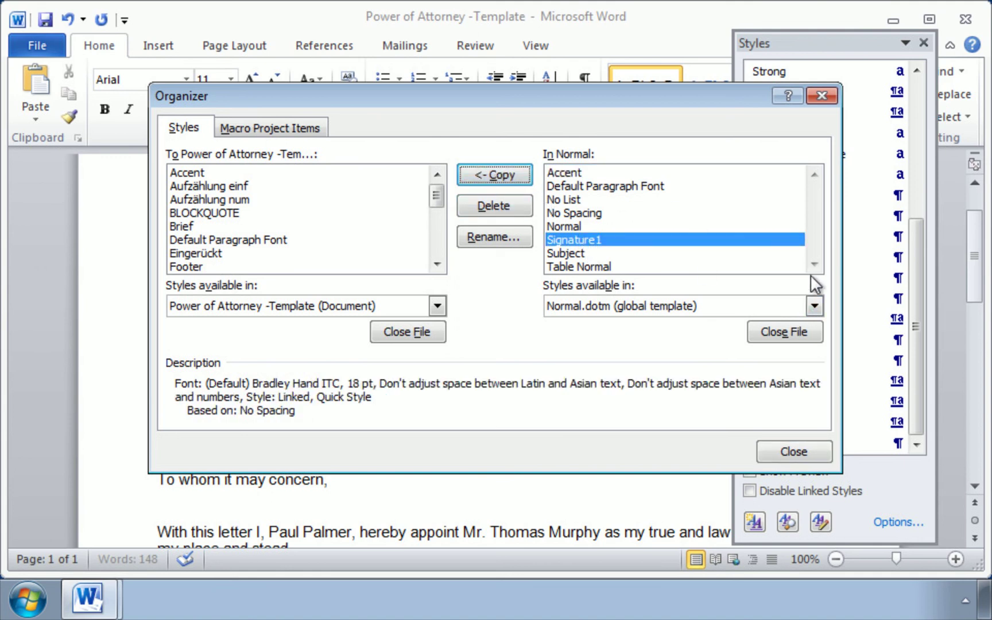
pyautogui.click(575, 253)
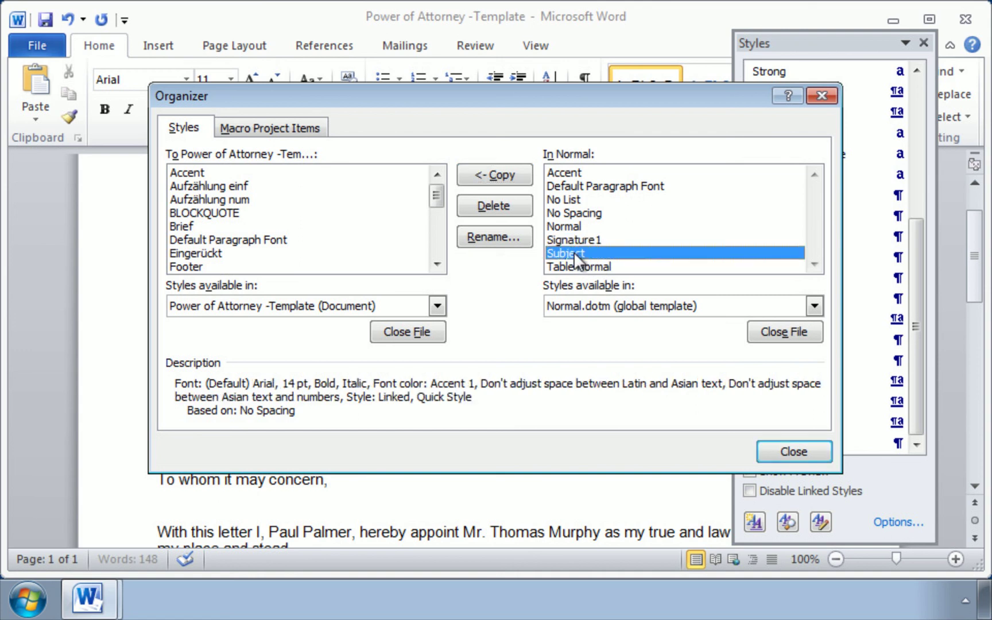
pyautogui.click(492, 177)
pyautogui.moveTo(440, 199); pyautogui.dragTo(434, 251)
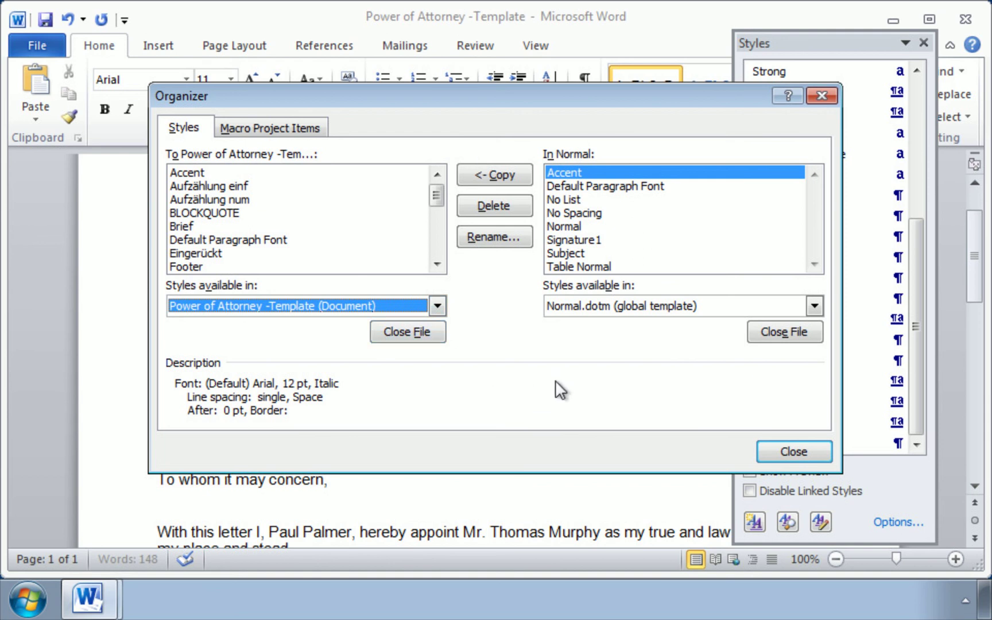
# Close the Organizer and Styles pane, then apply the Subject style to the Power of Attorney title line
pyautogui.click(793, 455)
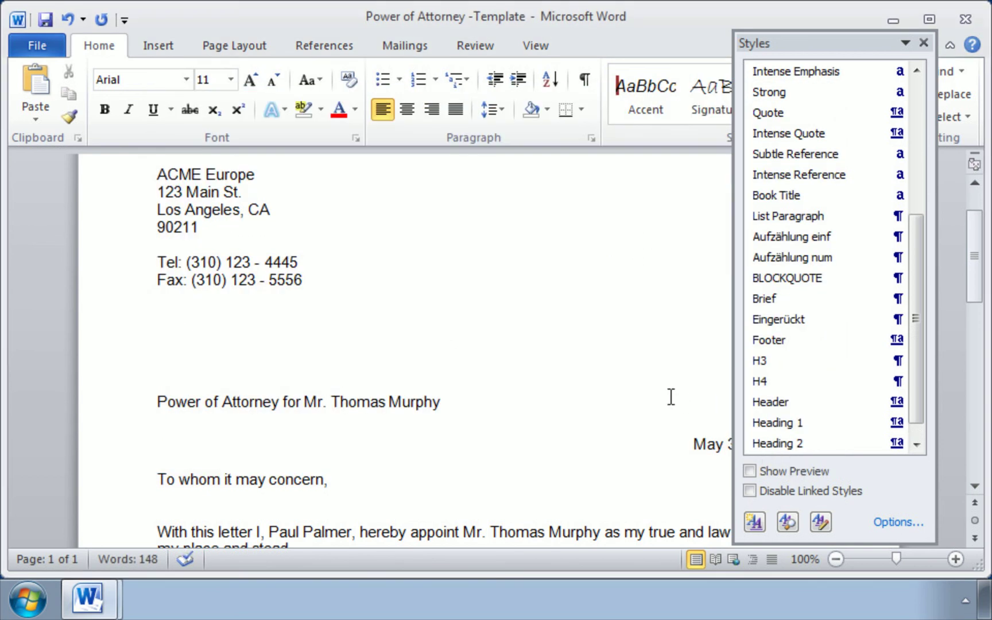
pyautogui.click(924, 43)
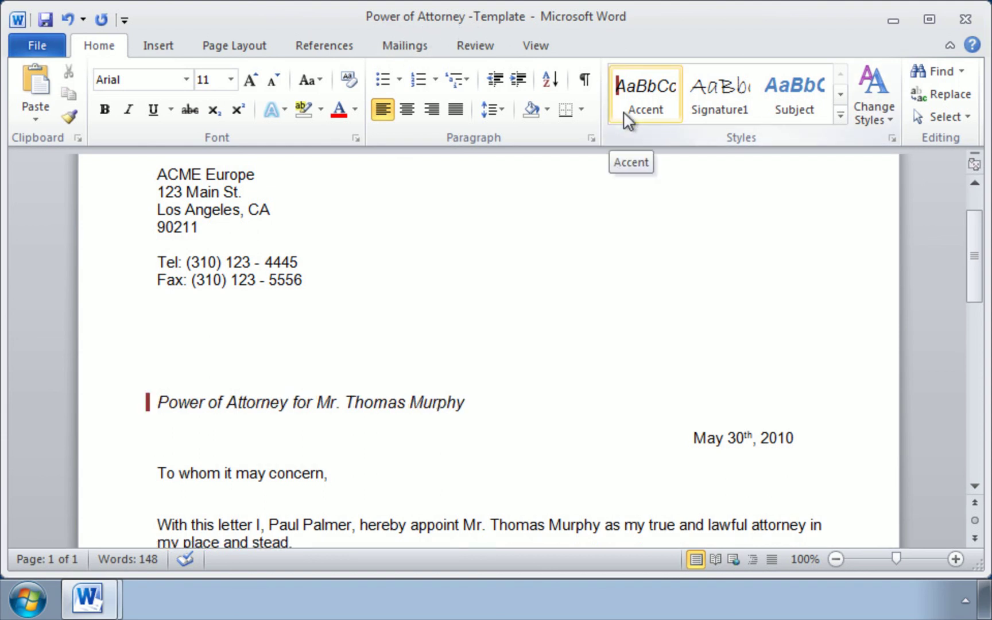
pyautogui.click(807, 96)
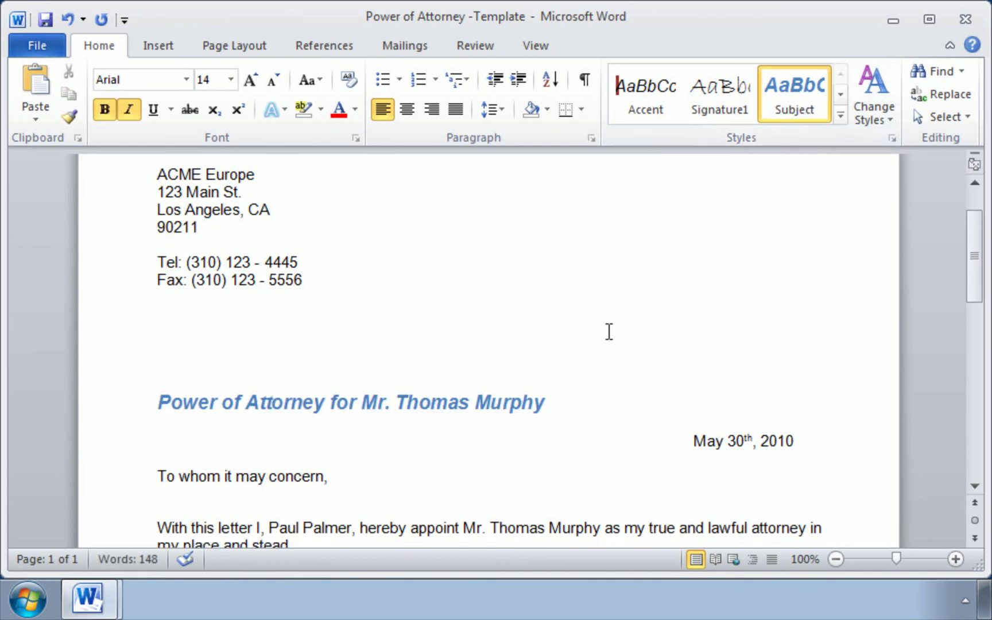